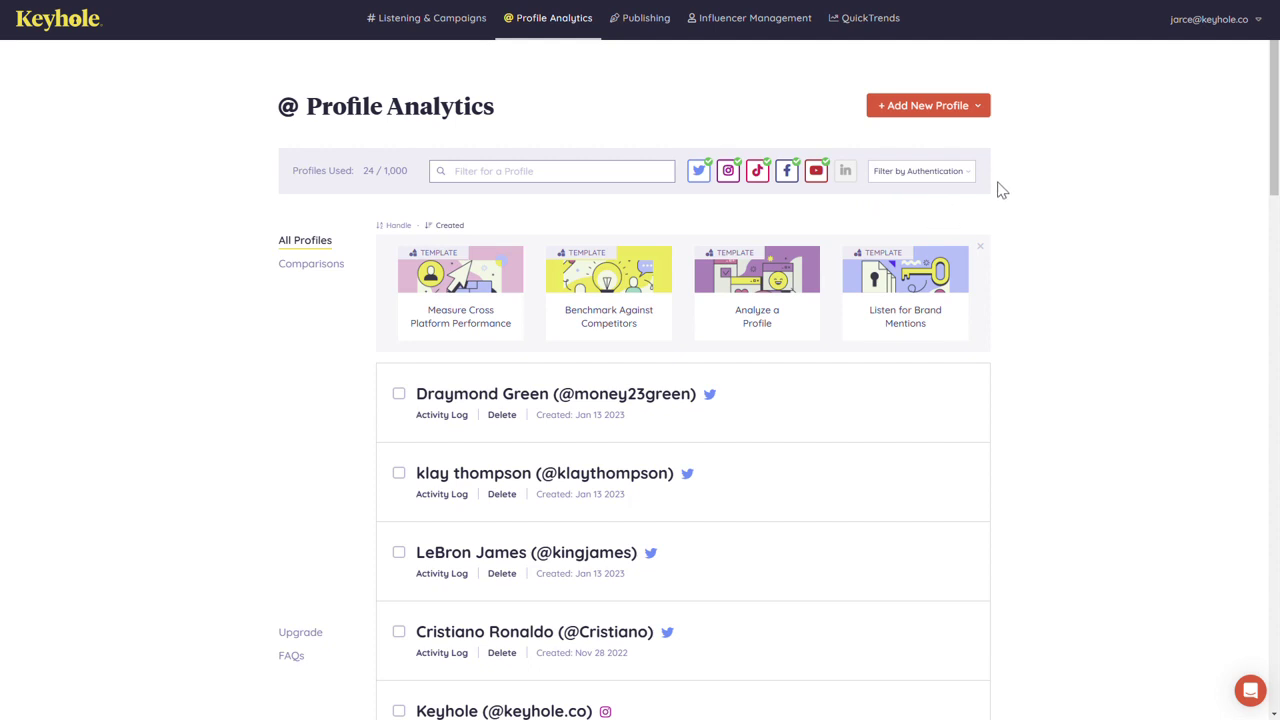
Step: Open the Add New Profile dropdown on the Profile Analytics page
click(978, 107)
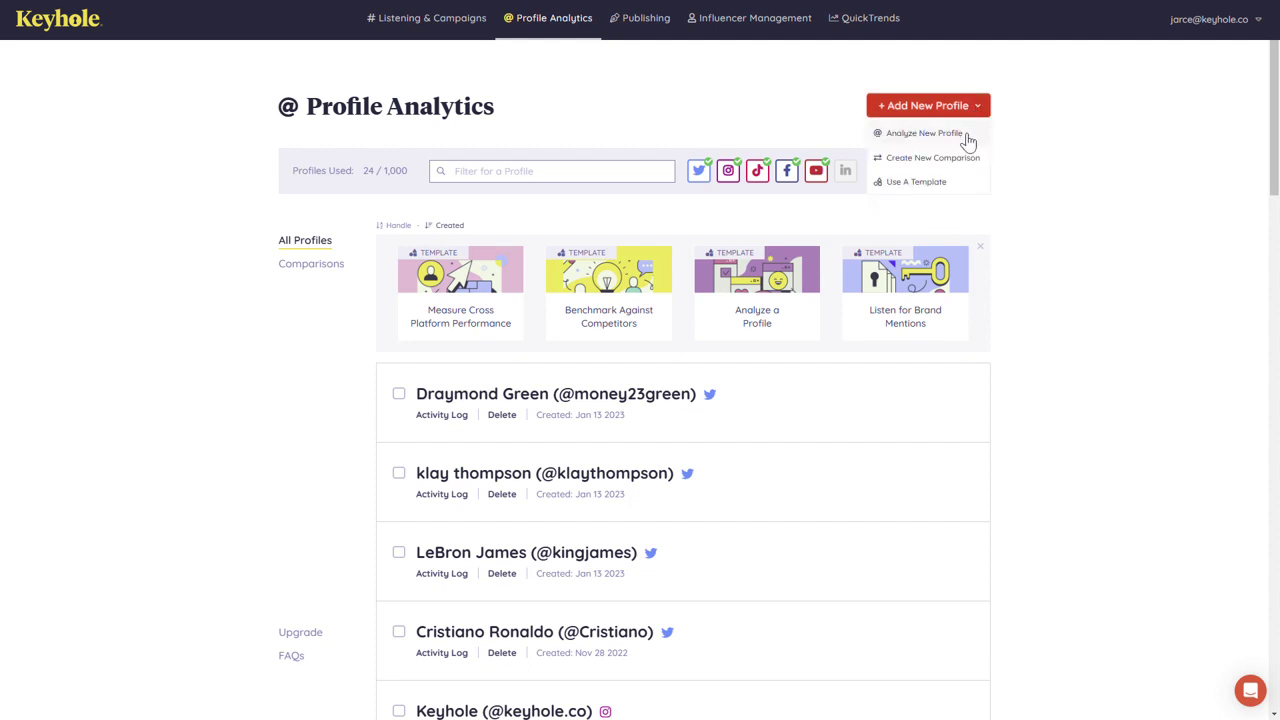
Step: Analyze the new Twitter profile 'stephencurry30', picking the matching suggested account
click(968, 135)
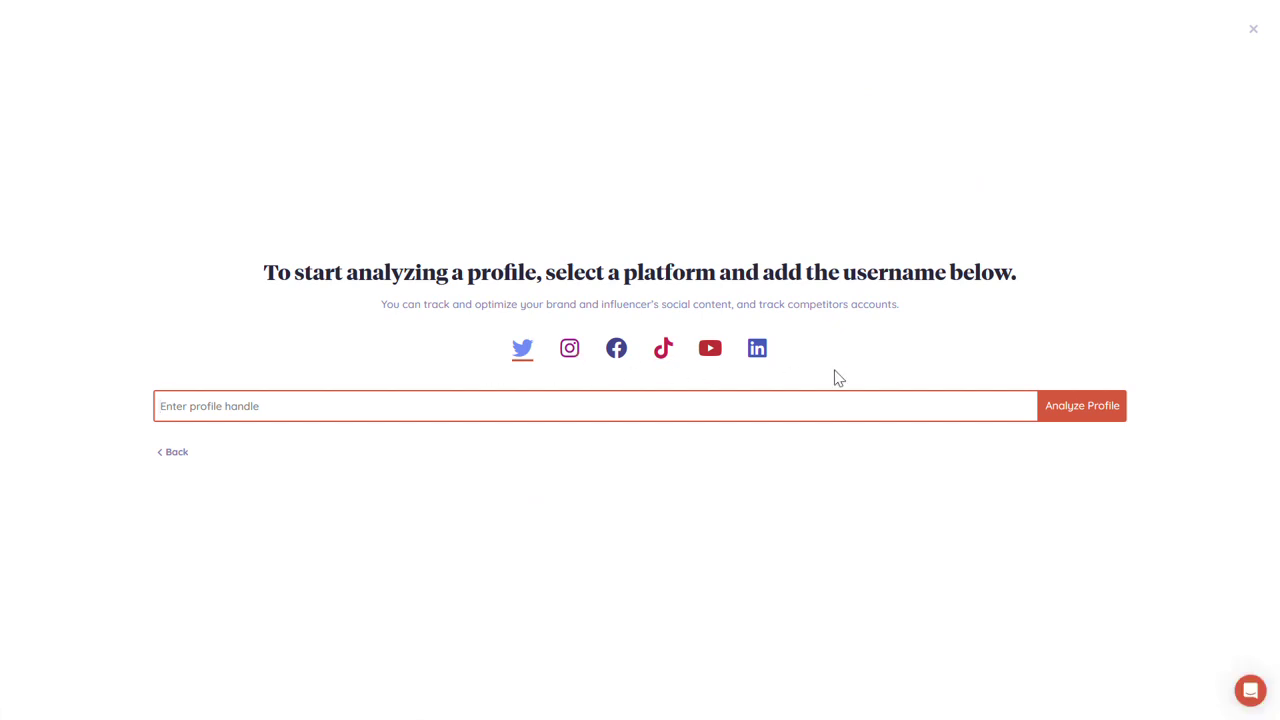
text(stephencurry30)
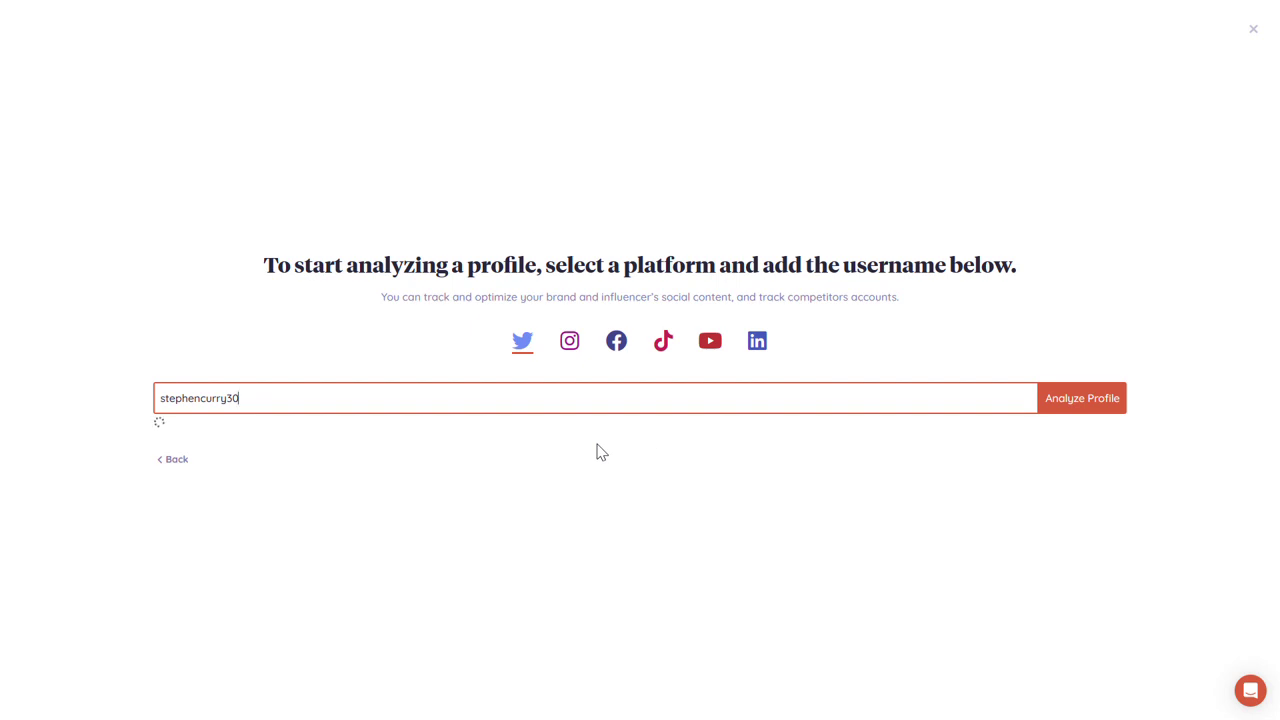
click(560, 451)
click(1070, 415)
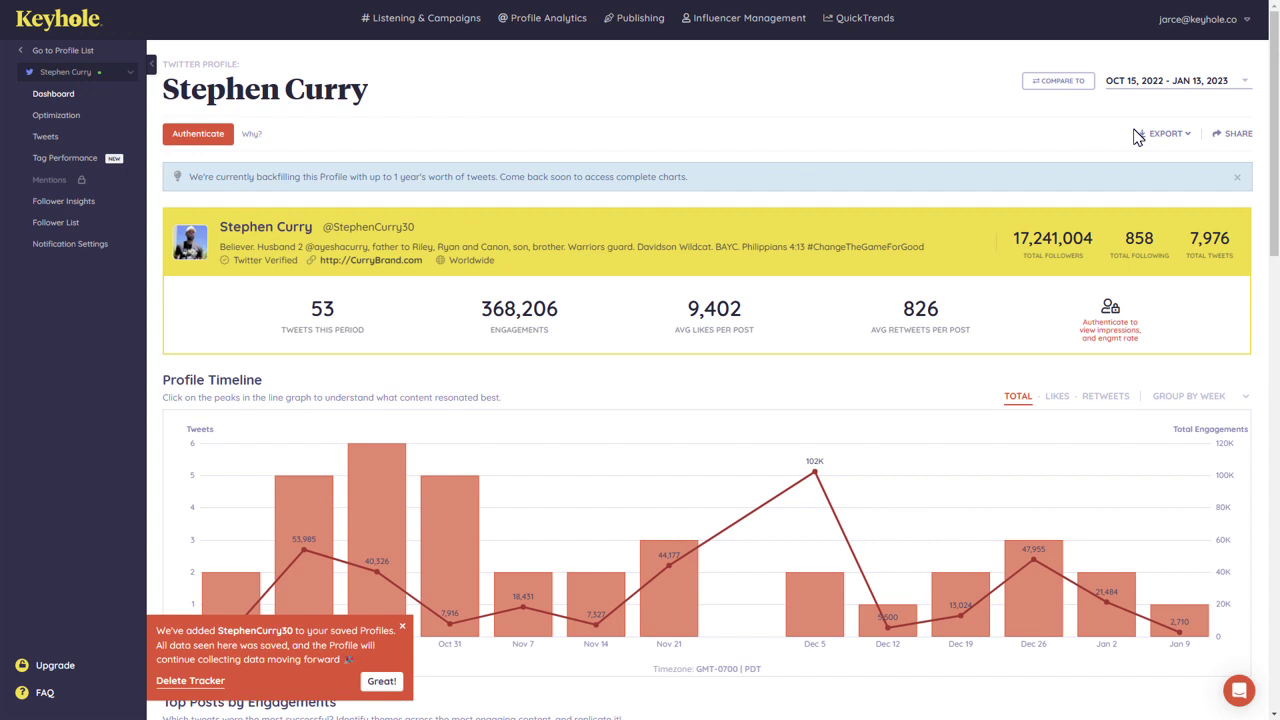
click(1130, 88)
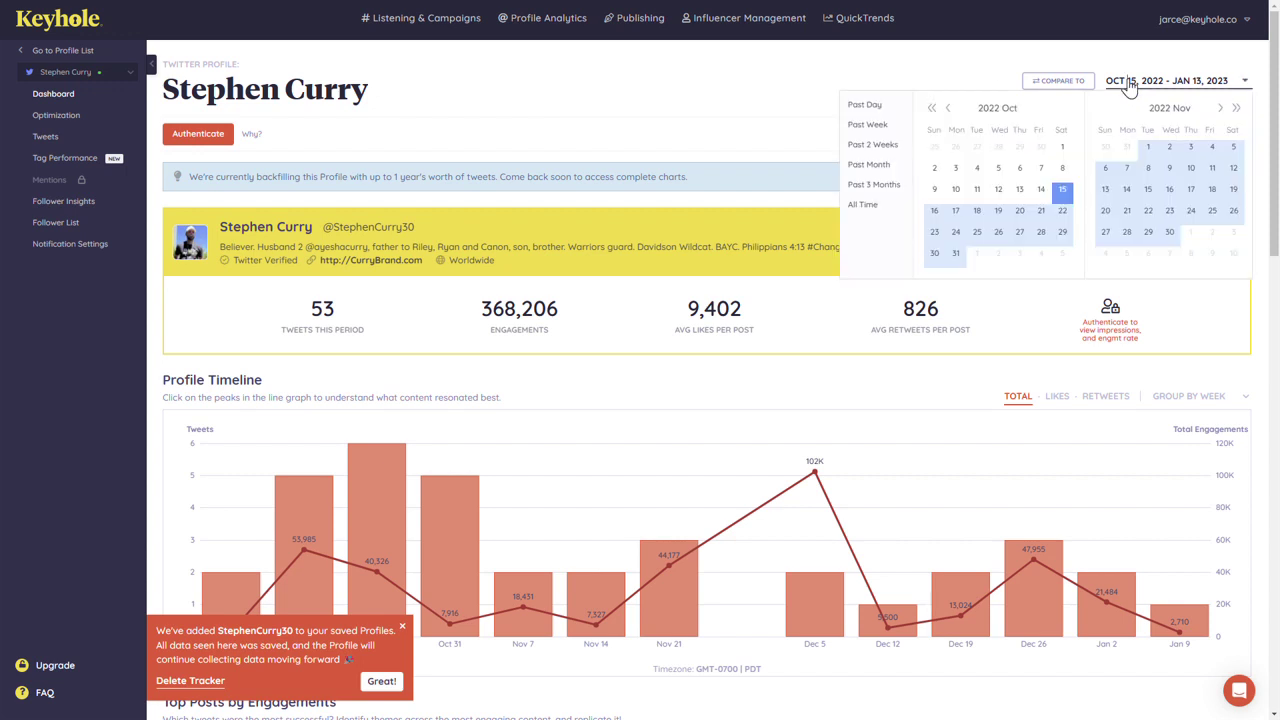
click(965, 68)
click(1166, 136)
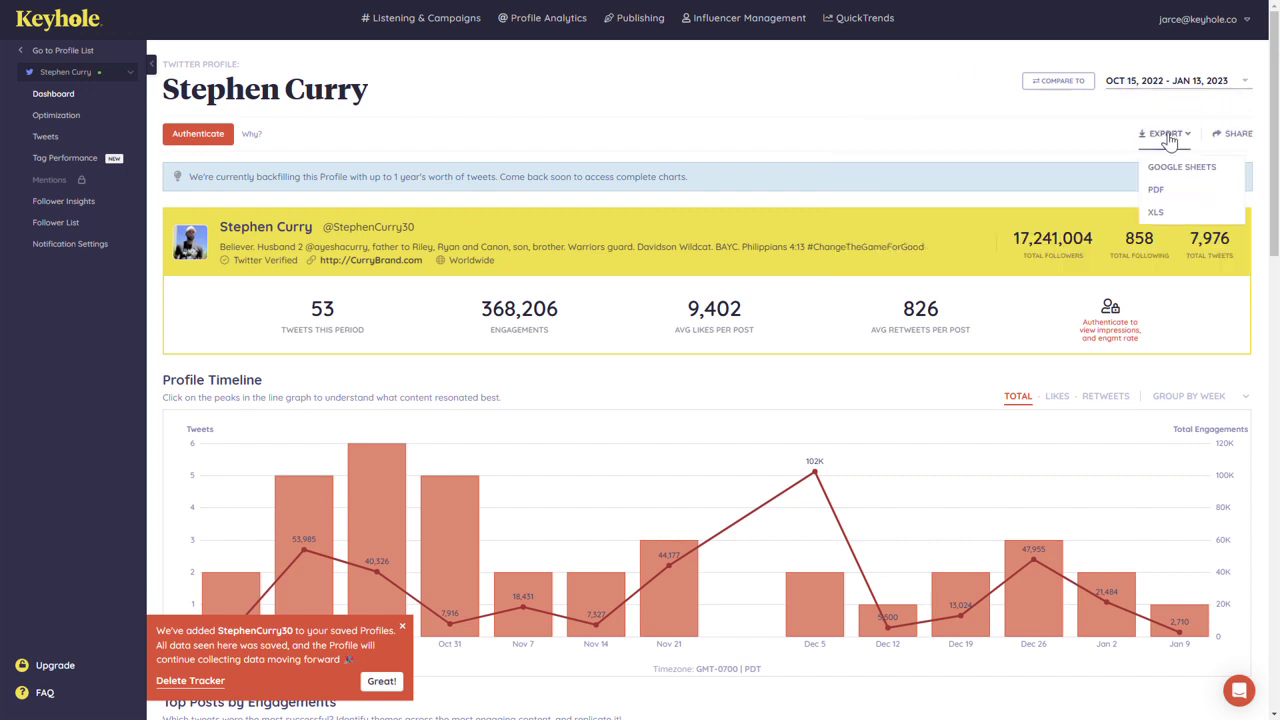
click(1238, 137)
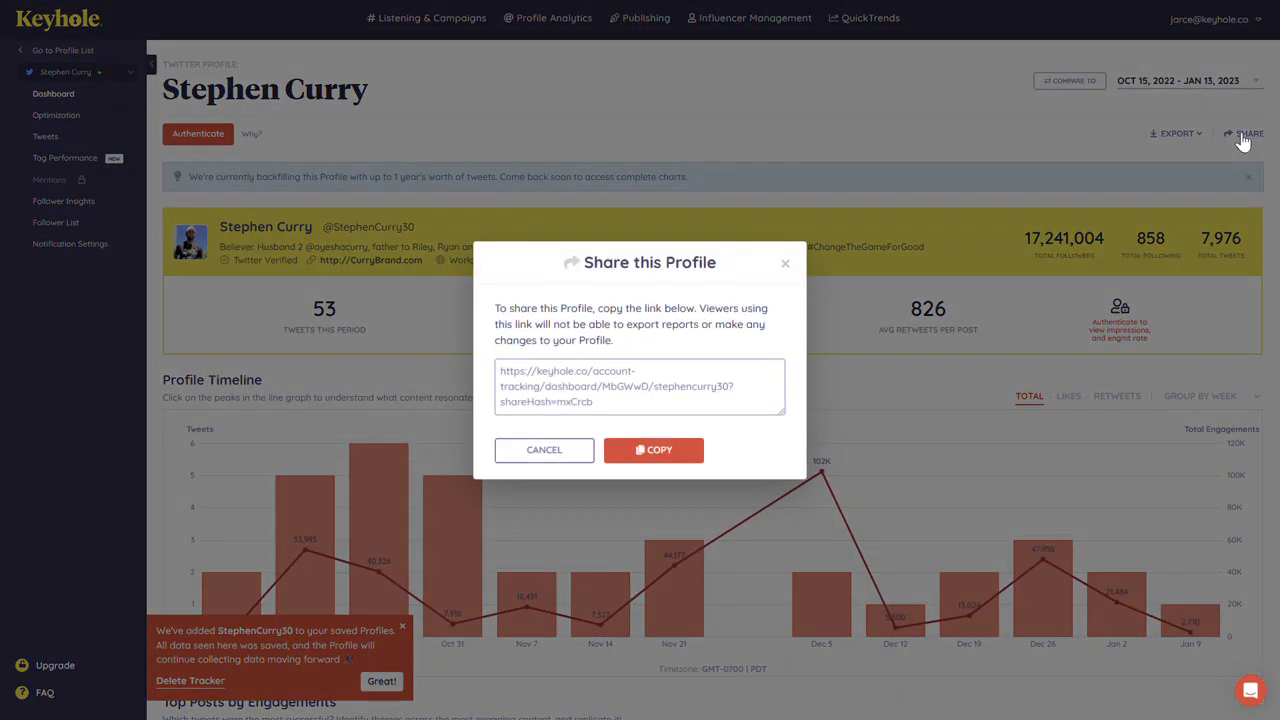
click(787, 265)
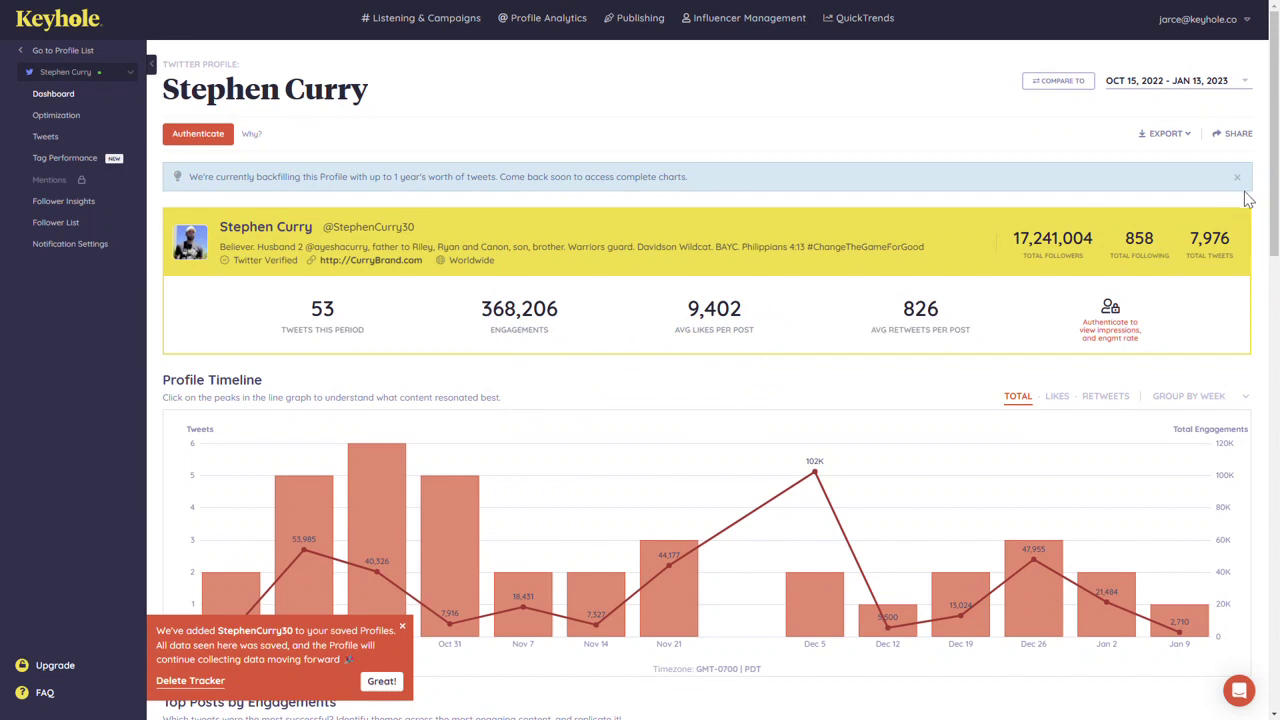
scroll(1250, 199, down, 5)
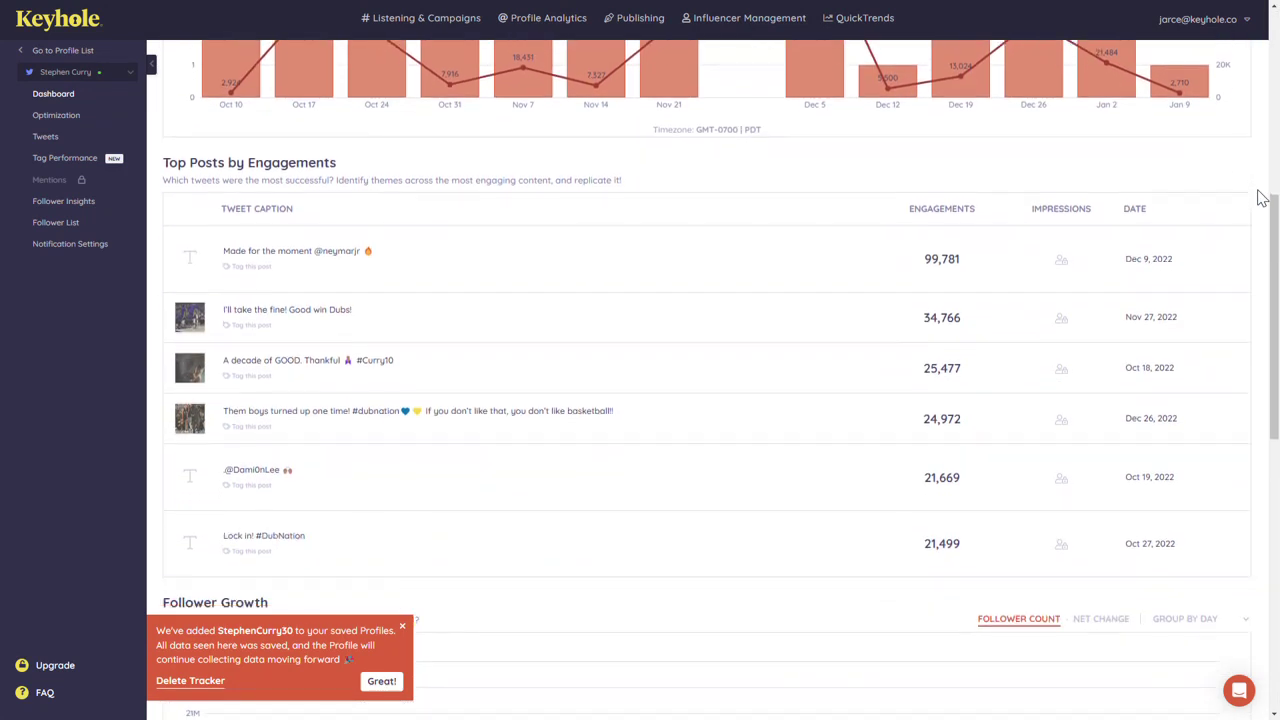
scroll(1262, 199, down, 5)
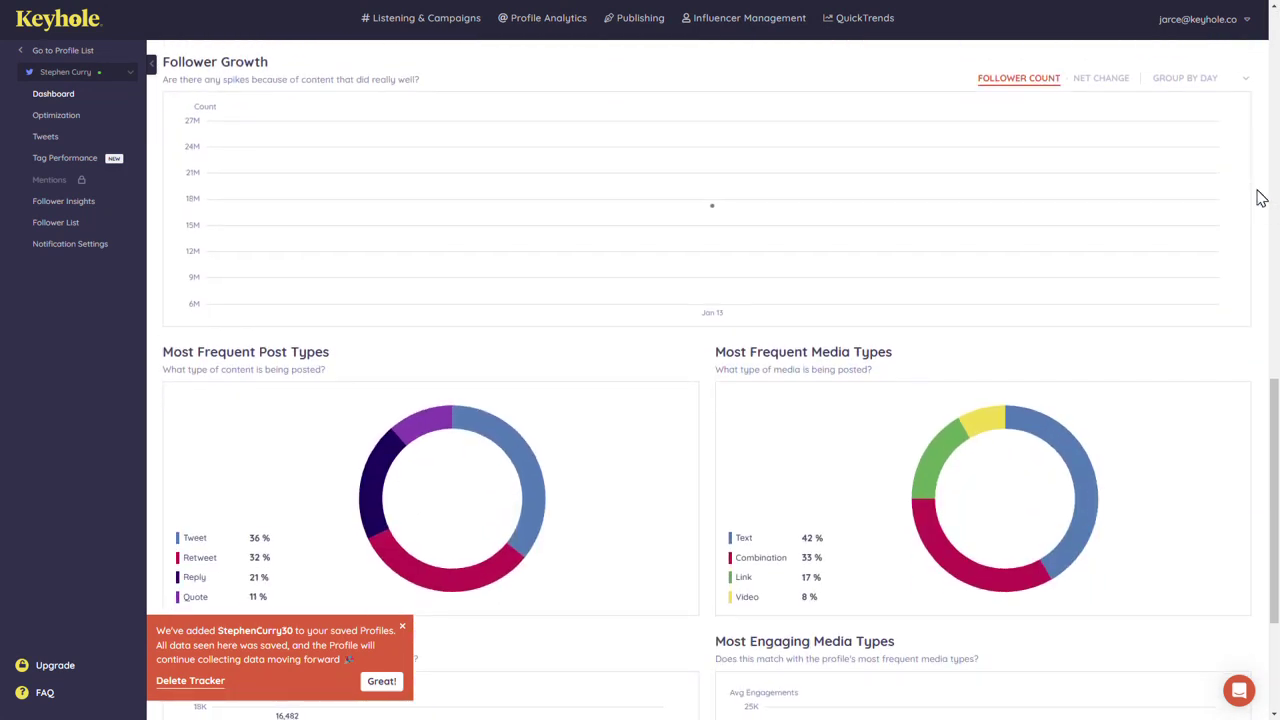
scroll(1262, 199, down, 3)
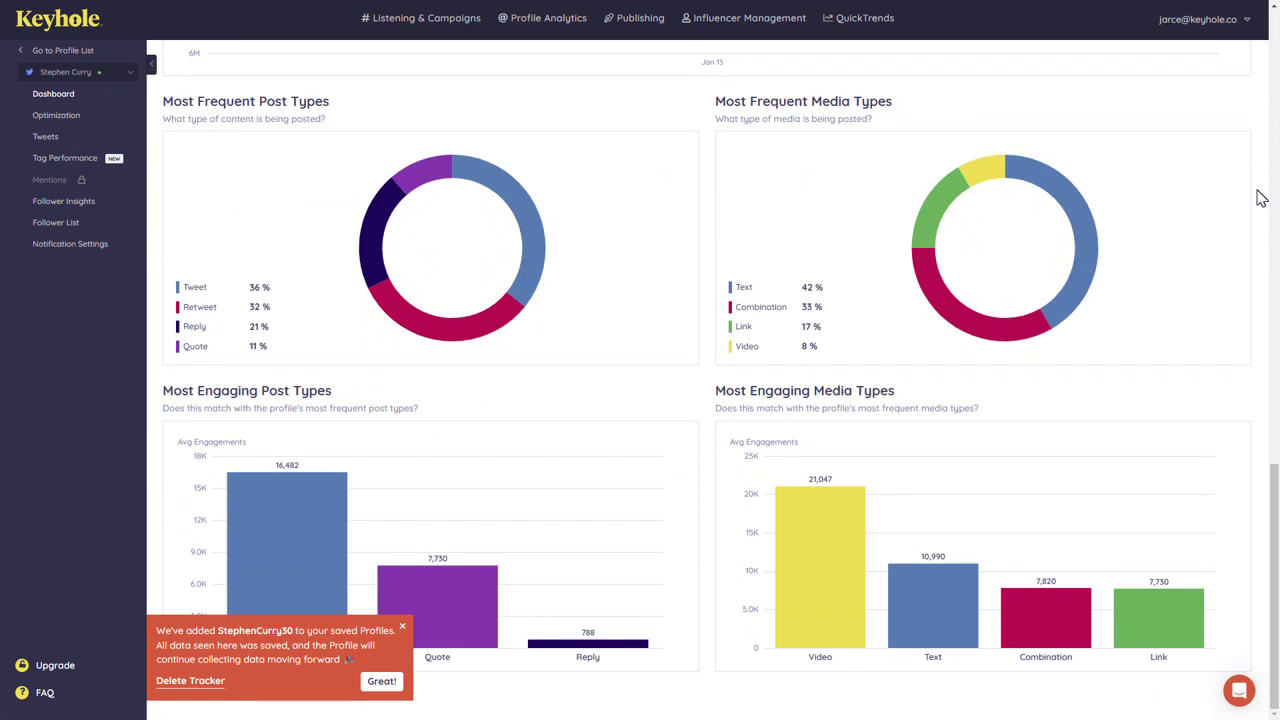
scroll(1262, 199, up, 4)
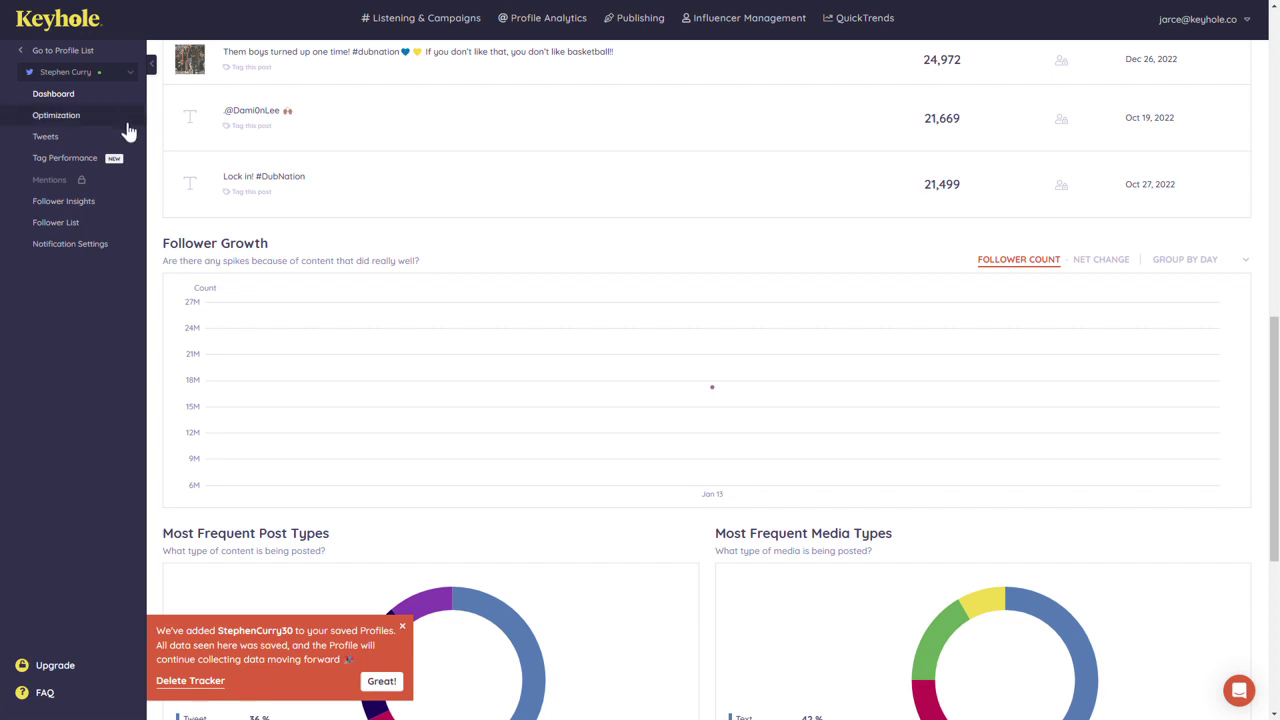
click(120, 116)
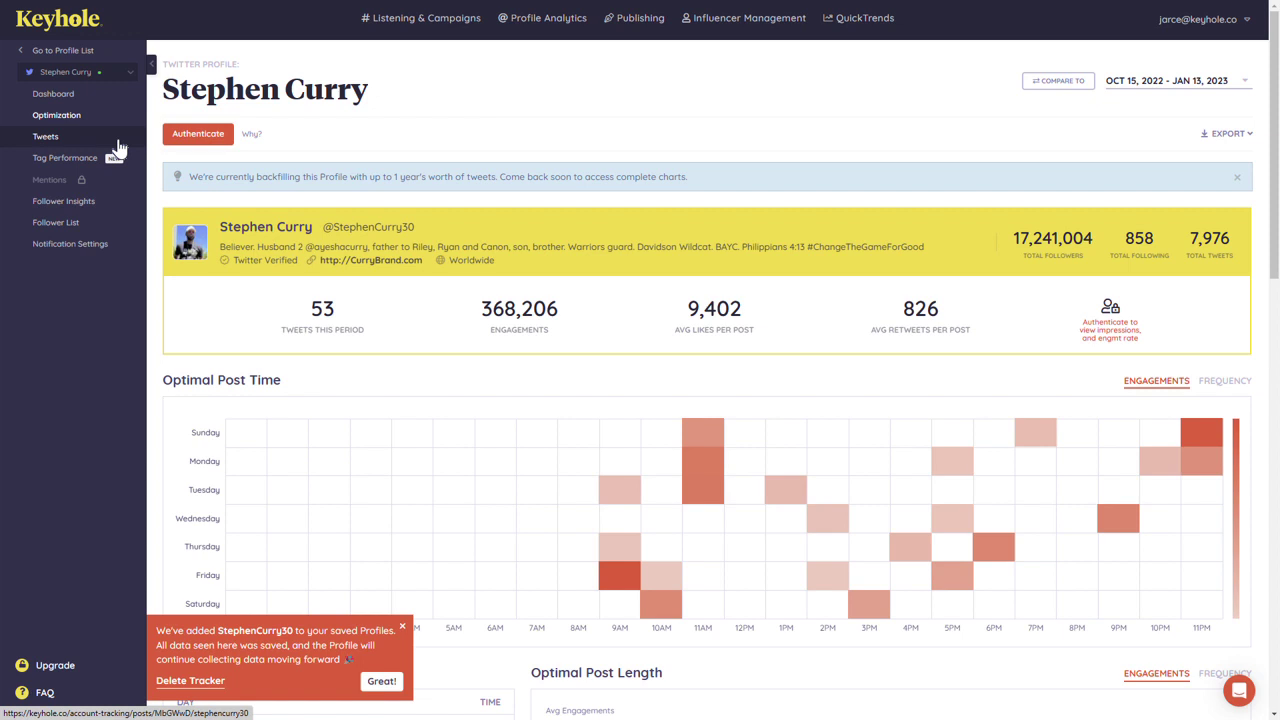
Step: View Tweets, Tag Performance, Follower Insights, Follower List and Mentions, ending on Notification Settings
click(118, 146)
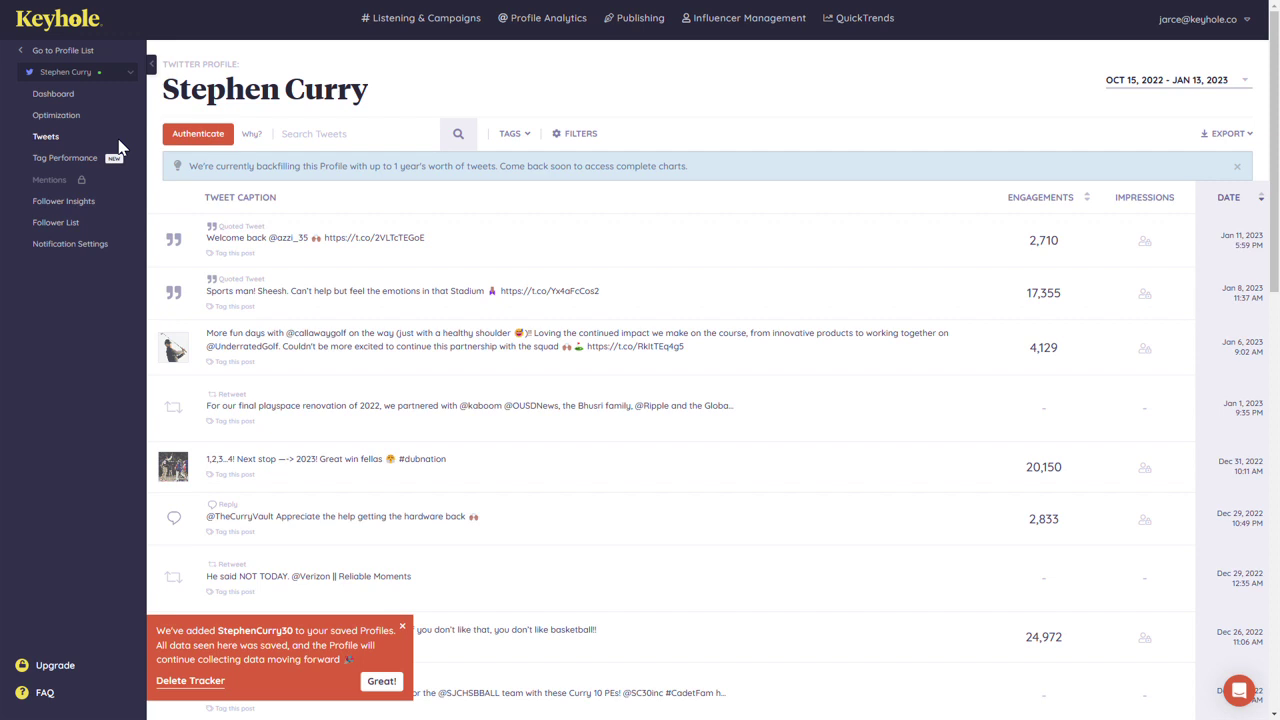
click(114, 158)
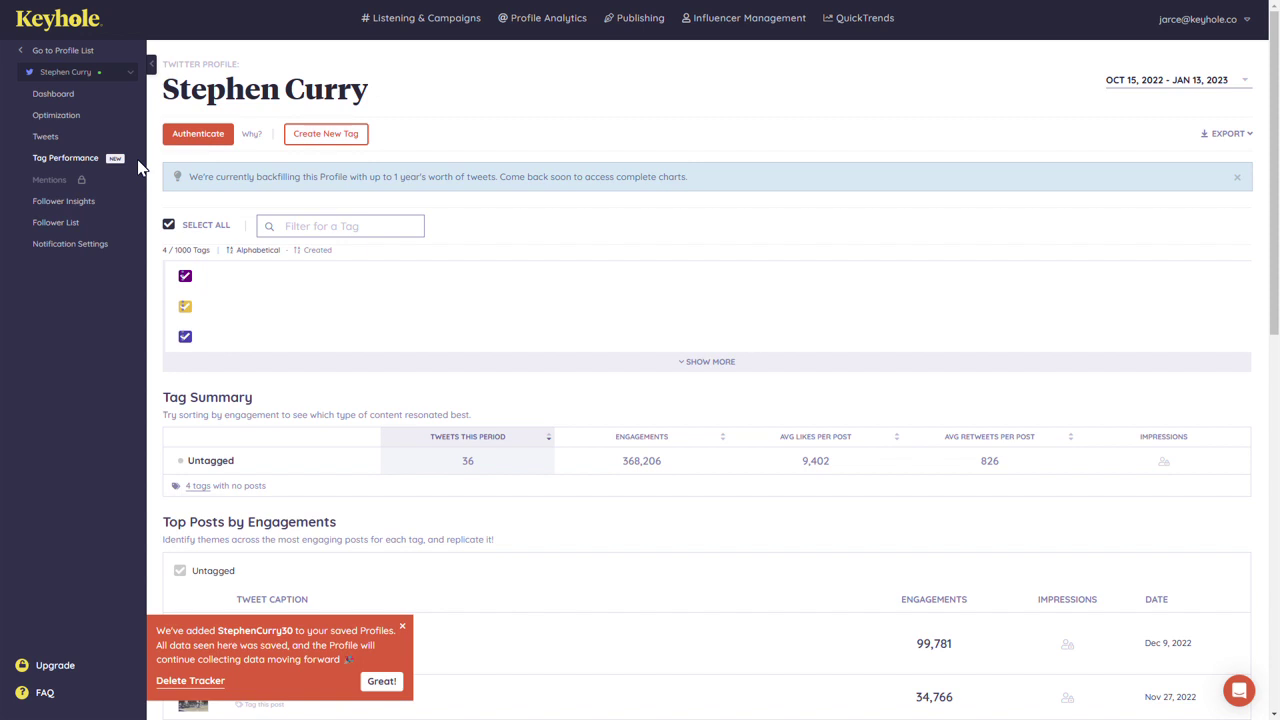
click(122, 205)
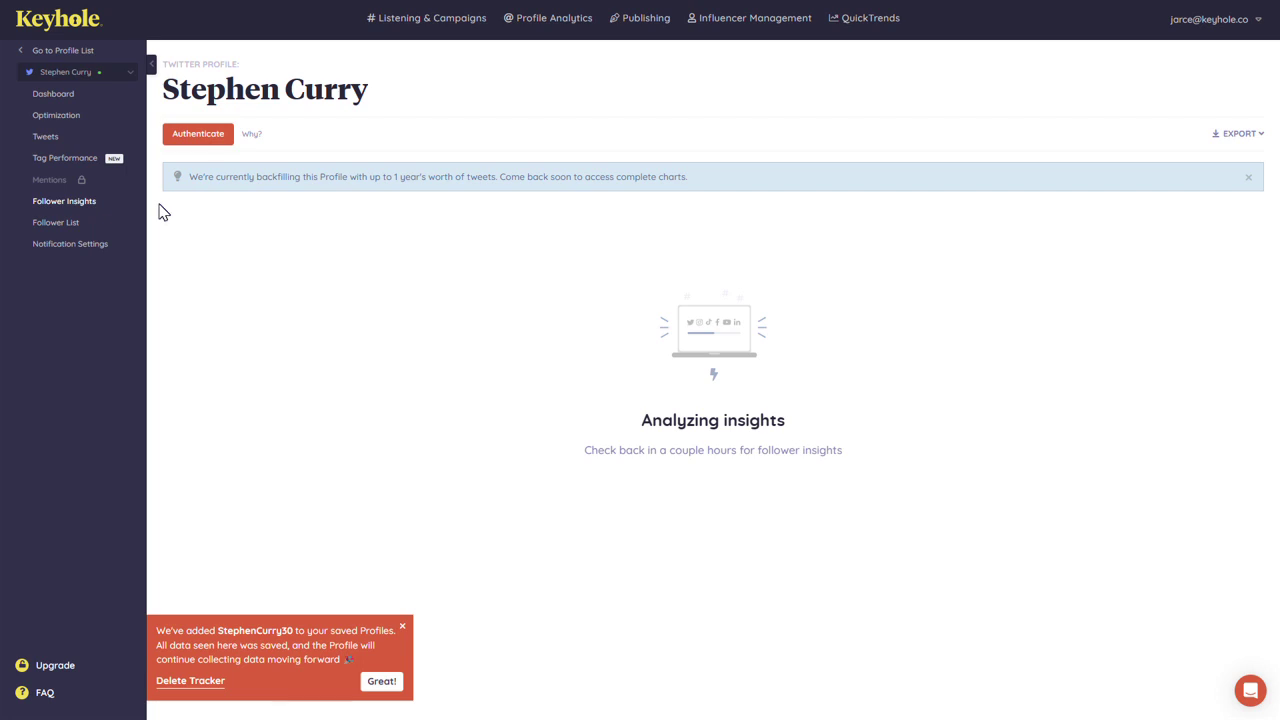
click(105, 223)
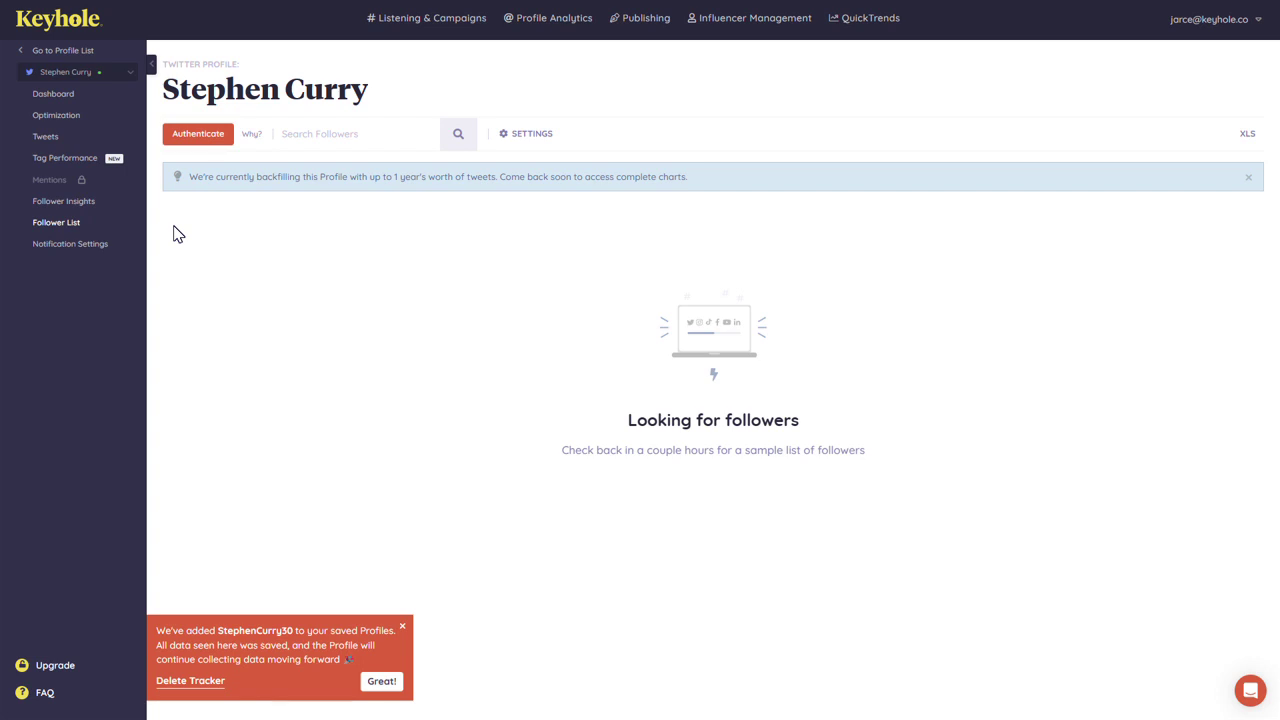
click(98, 182)
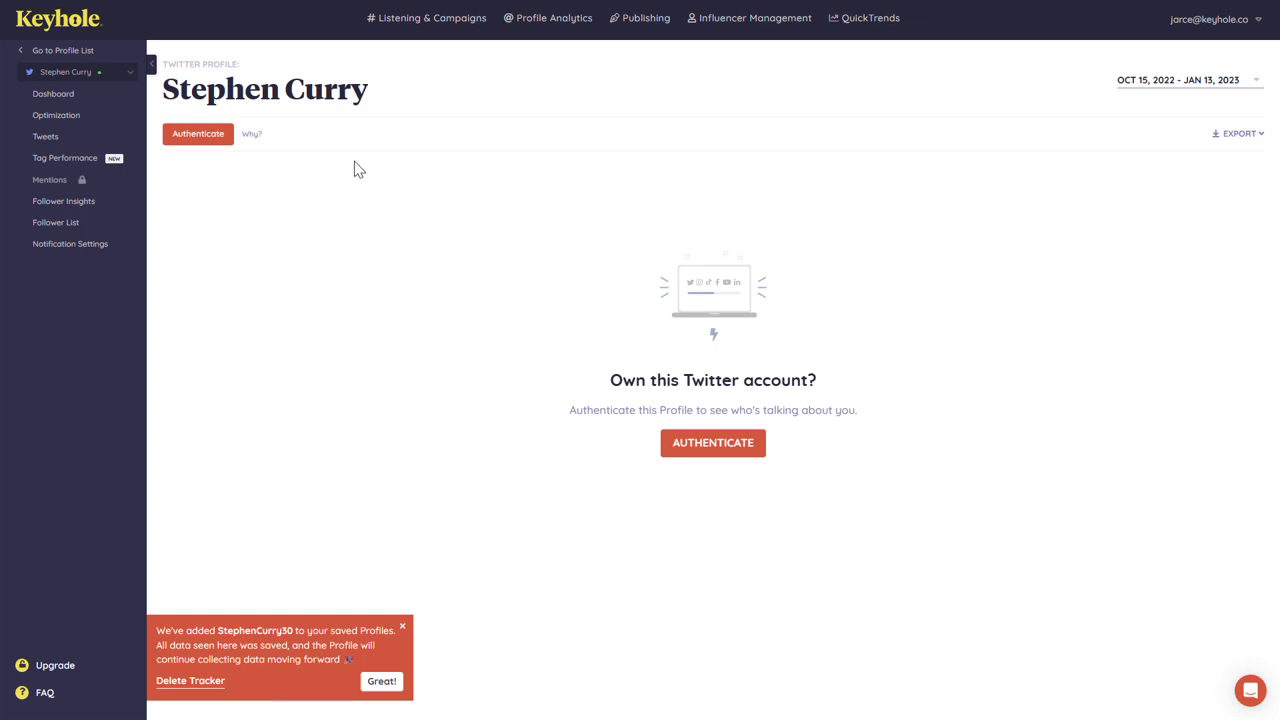
click(117, 252)
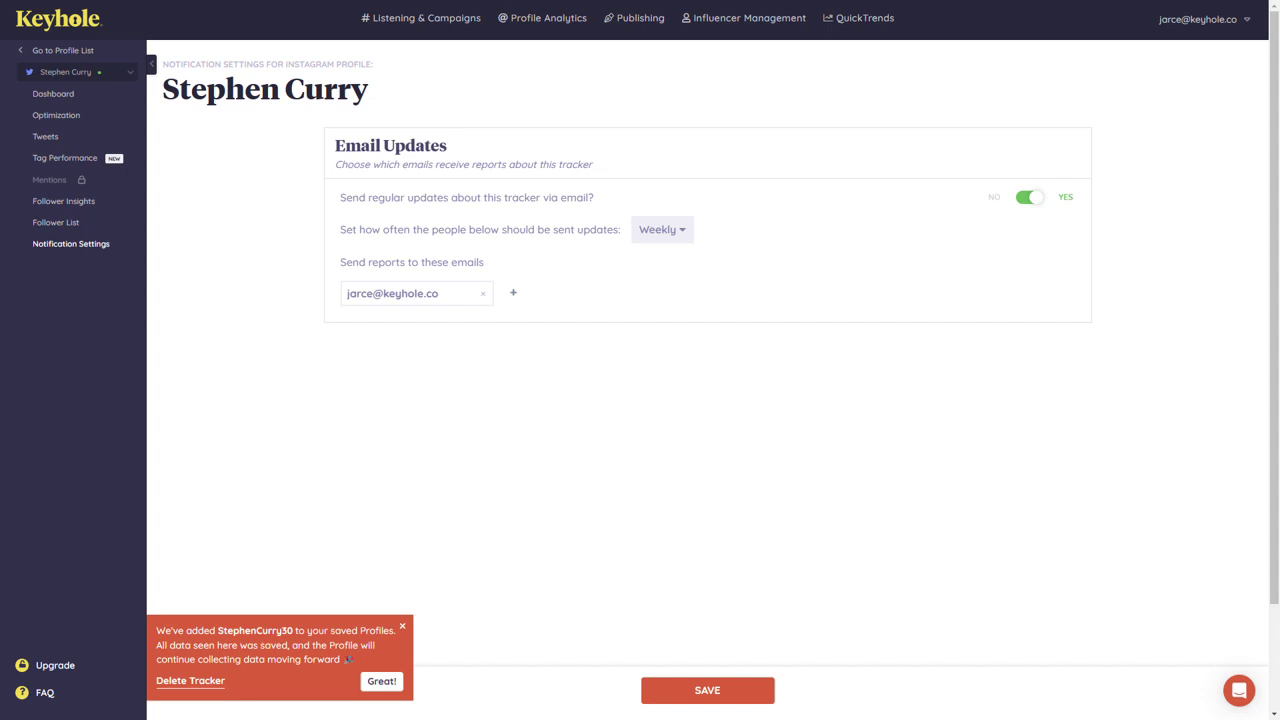
Step: Go back to the Profile Analytics list of tracked profiles
click(516, 30)
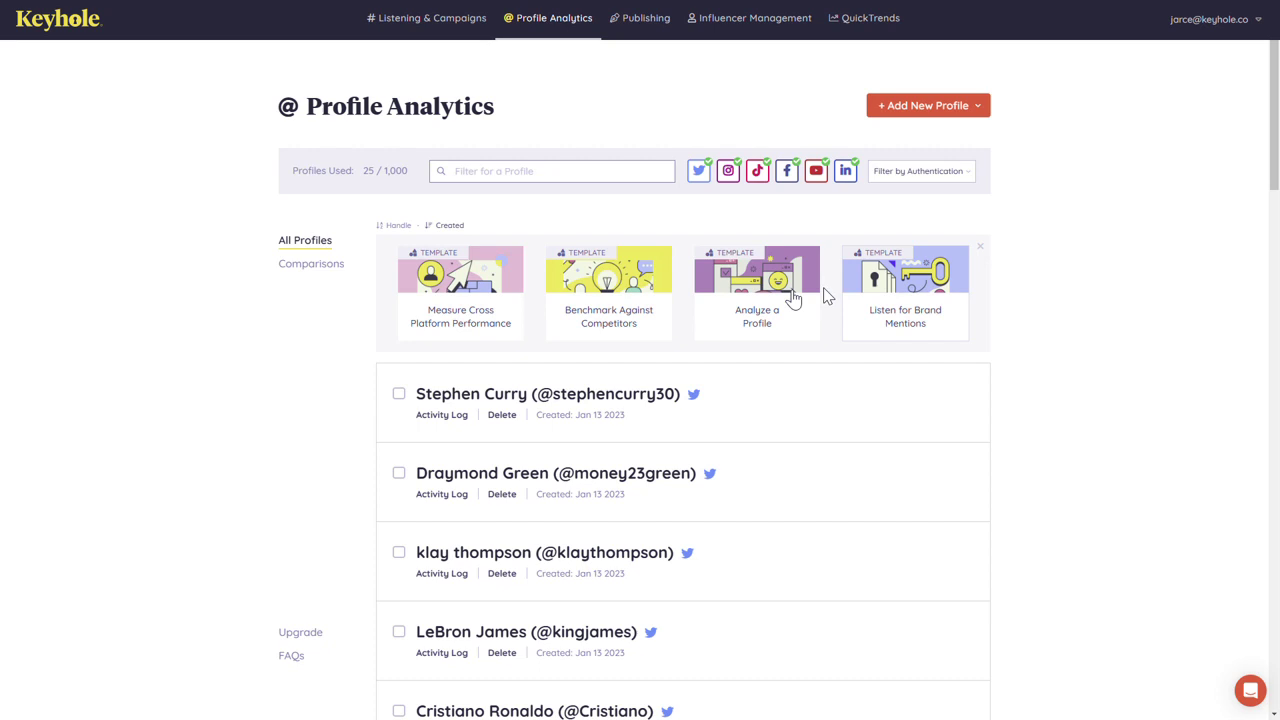
Step: Select the top four profiles in the list and create a comparison of them
click(398, 394)
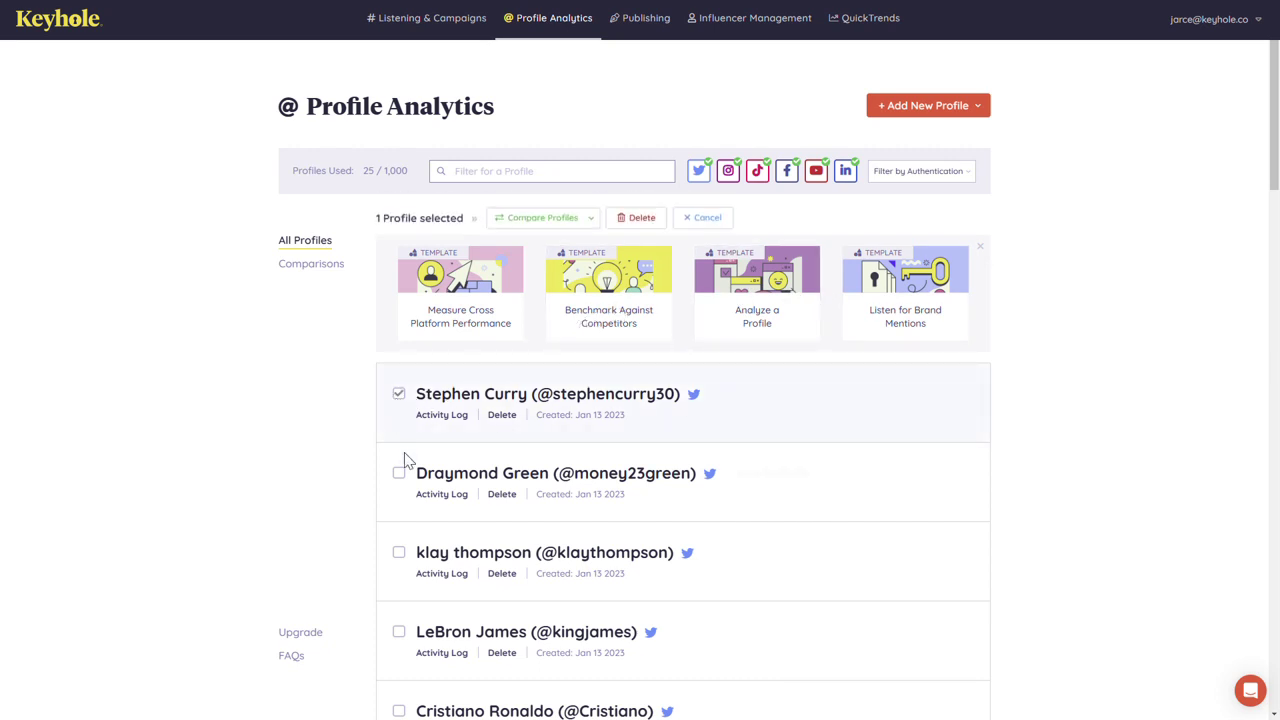
click(398, 473)
click(398, 552)
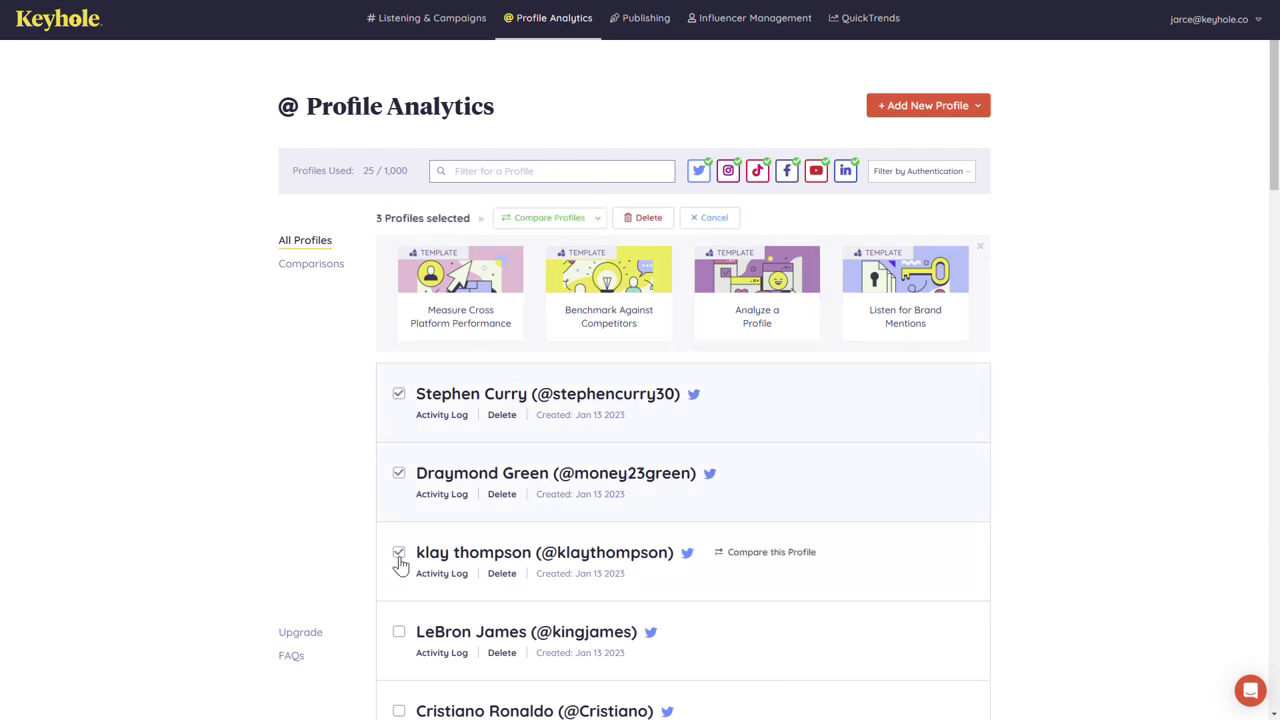
click(398, 634)
click(594, 219)
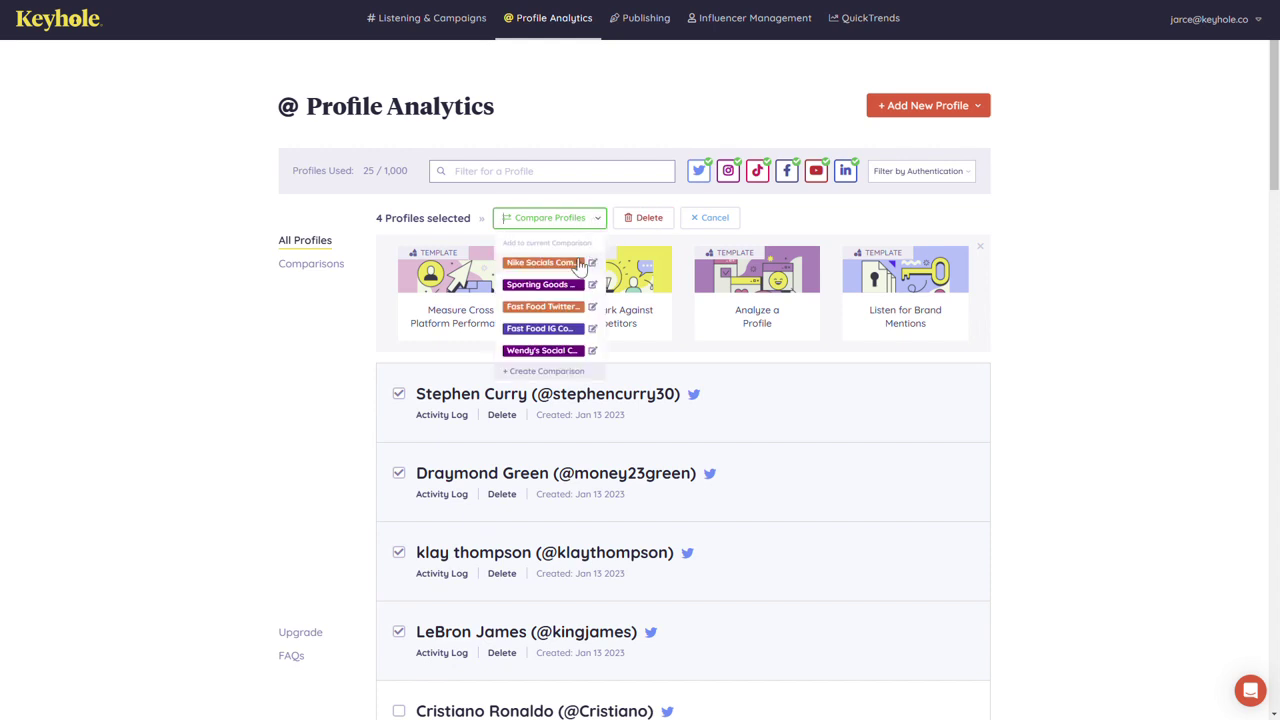
click(563, 380)
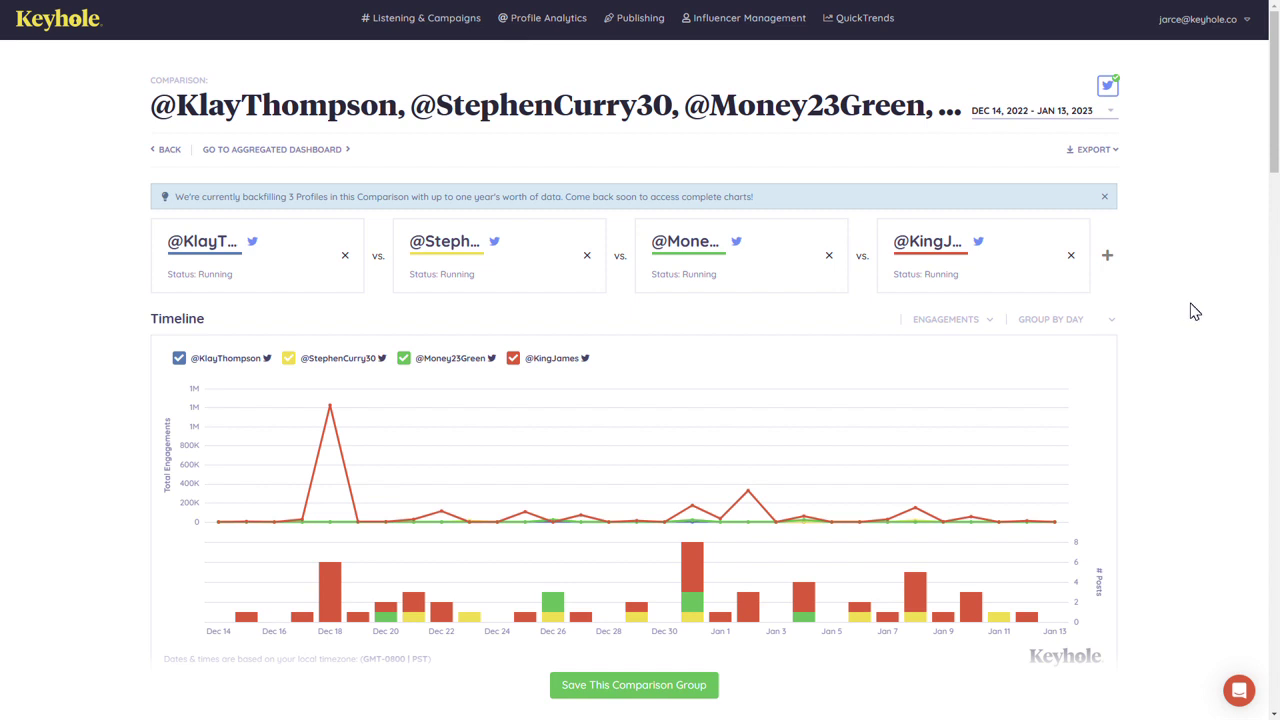
Step: Review the comparison charts and export formats, then return to the Profile Analytics list
scroll(1181, 212, down, 10)
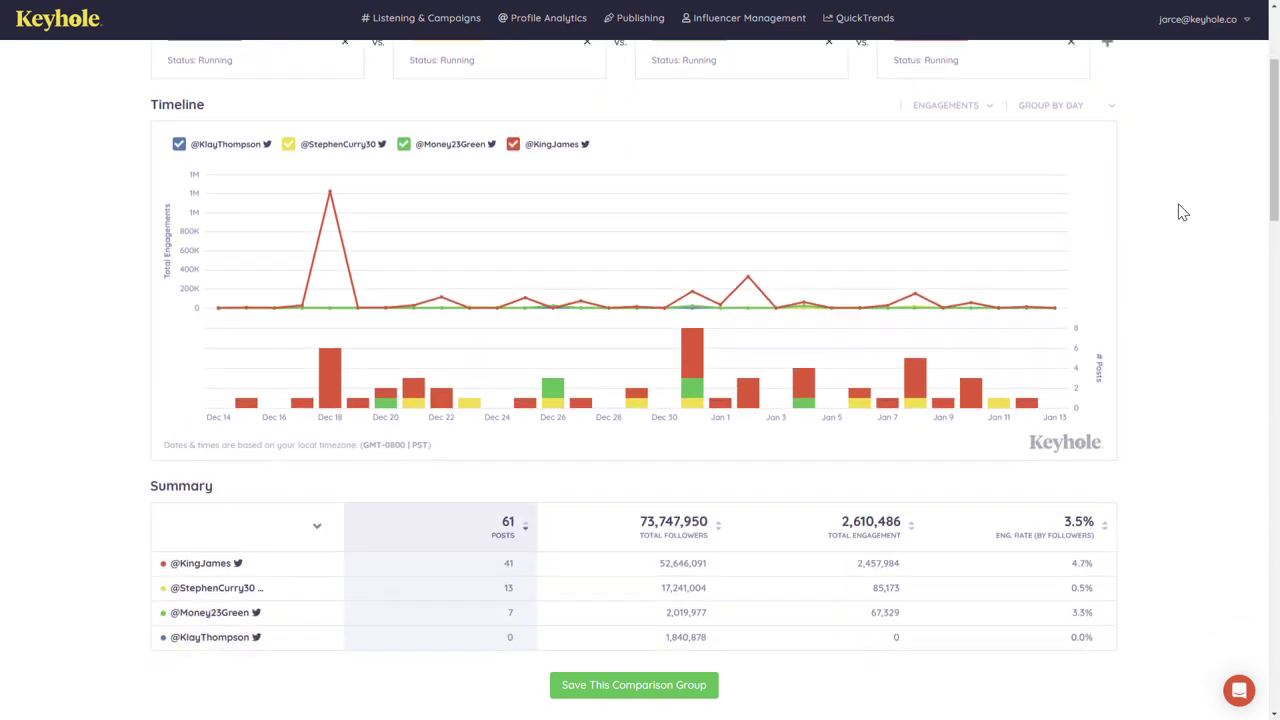
scroll(1181, 212, down, 5)
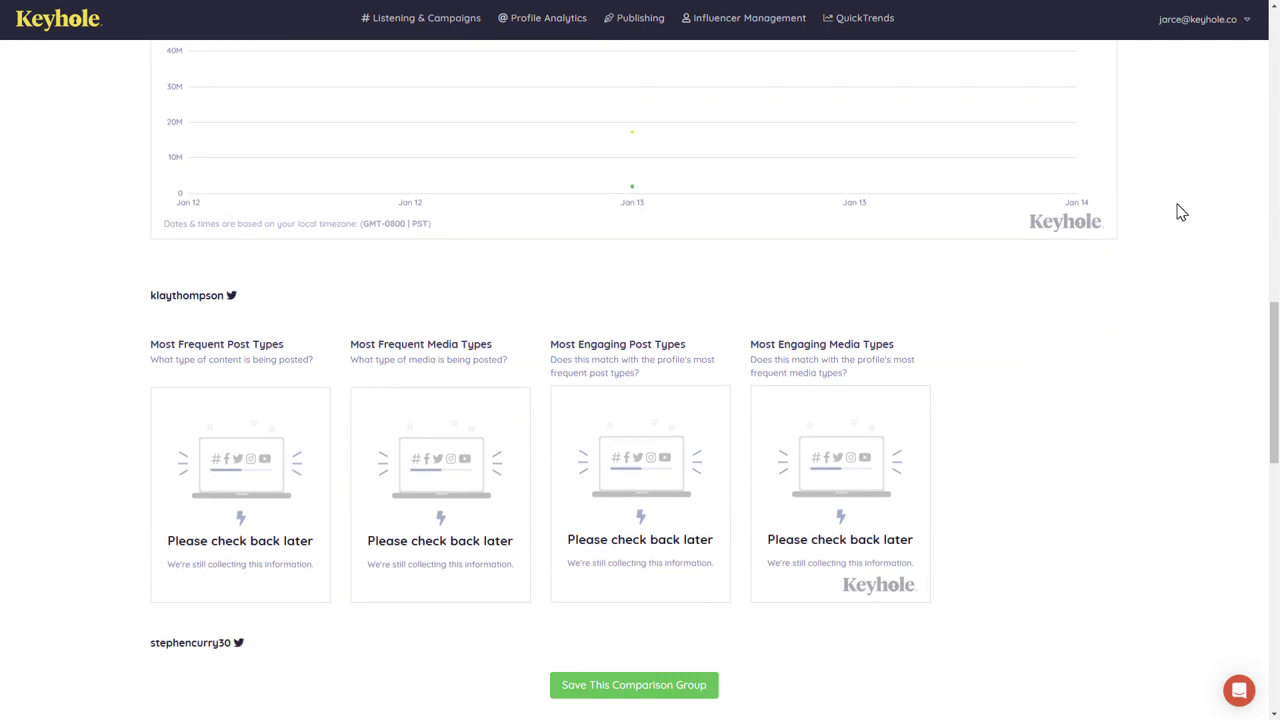
scroll(1181, 212, up, 10)
scroll(1181, 212, up, 5)
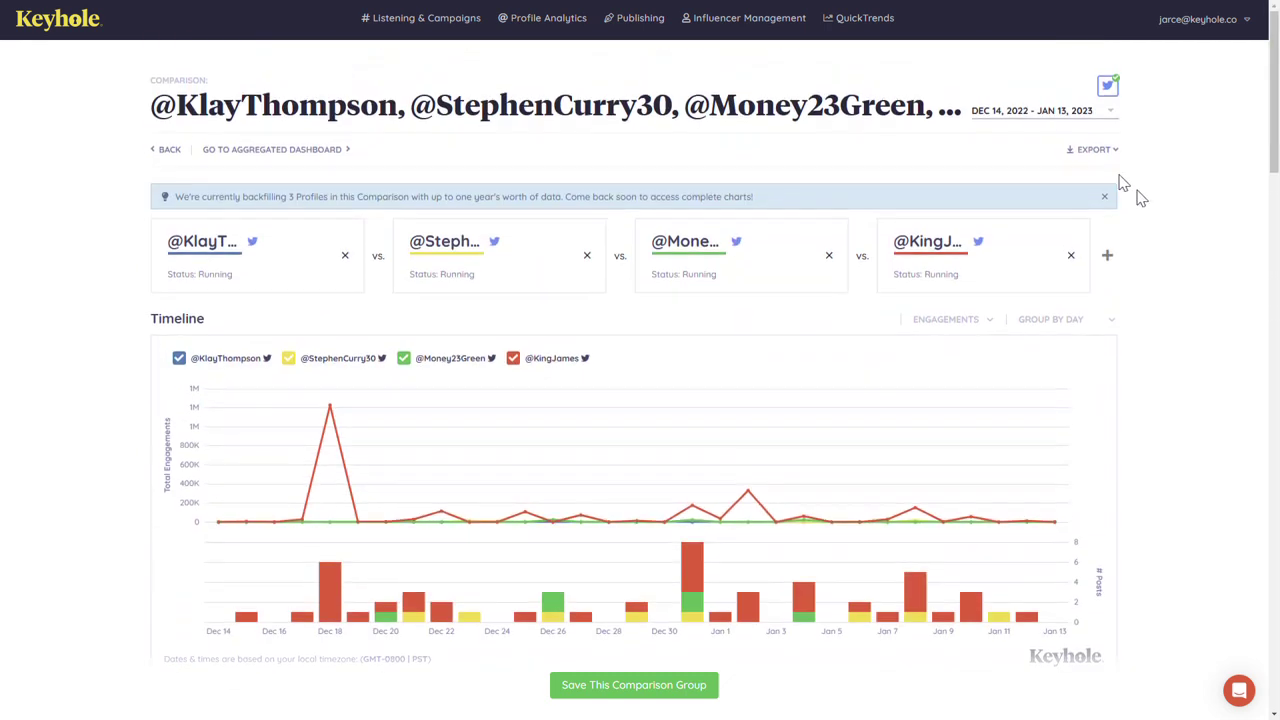
click(1095, 150)
click(1204, 146)
click(515, 22)
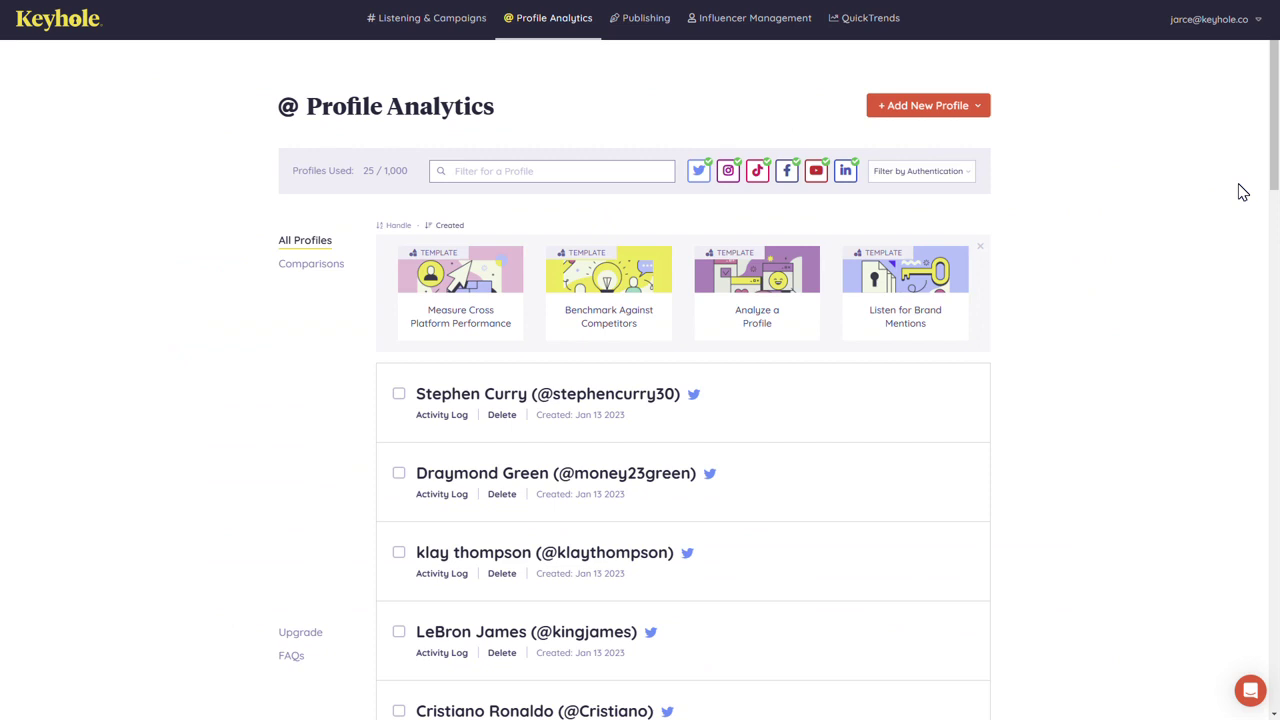
Step: Go to the Keyhole homepage via the logo
click(74, 24)
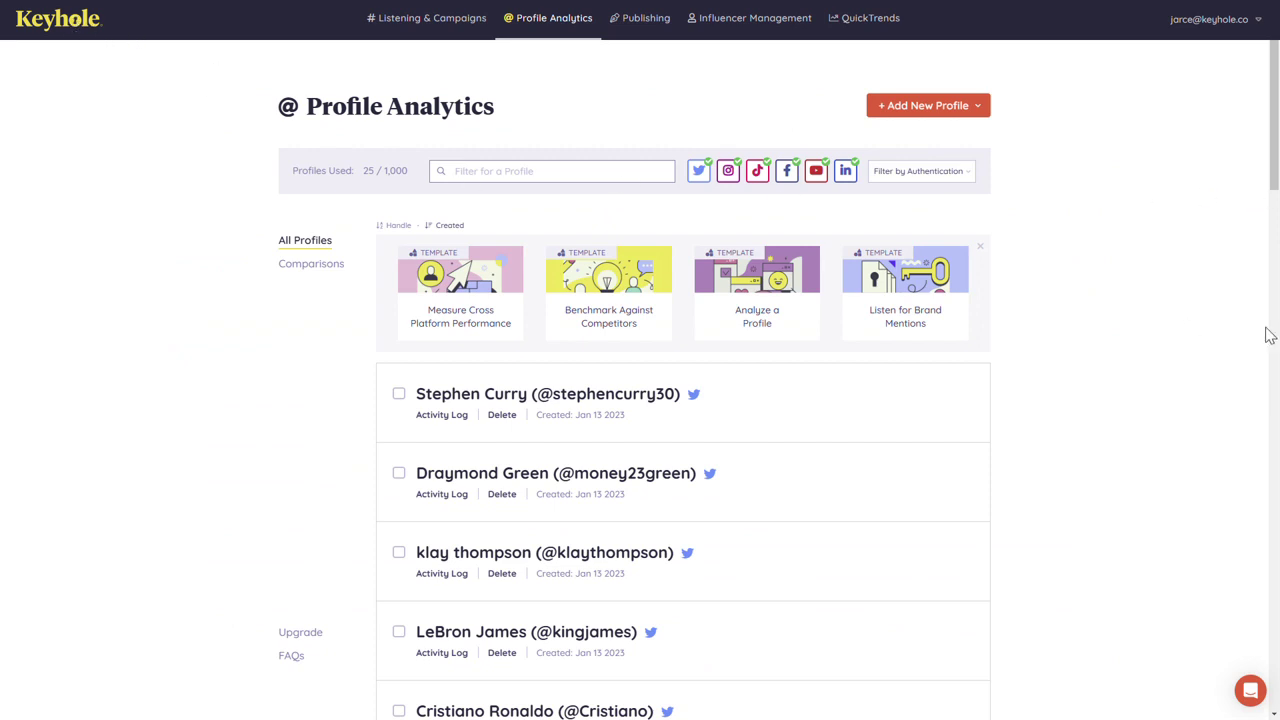